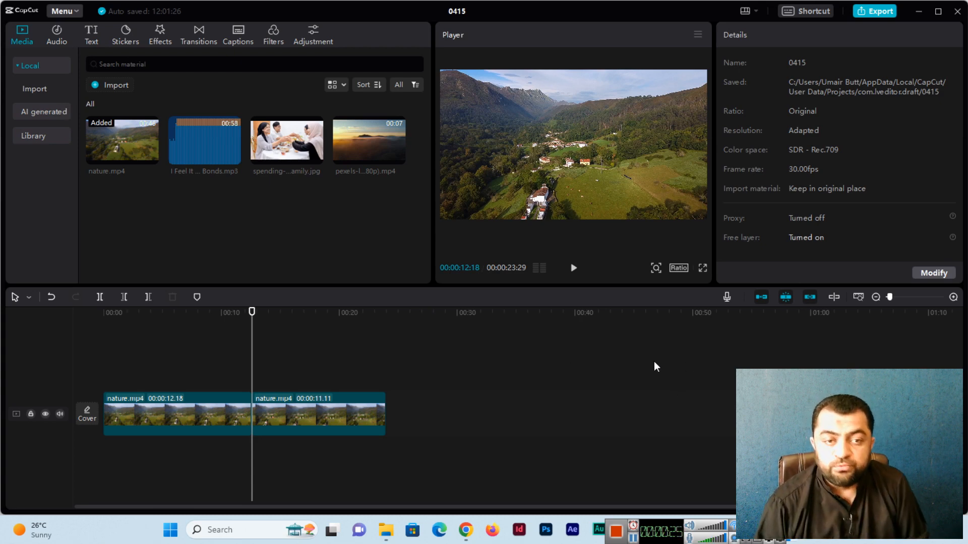
# - Open the Audio music library in the left panel
pyautogui.moveTo(124, 153)
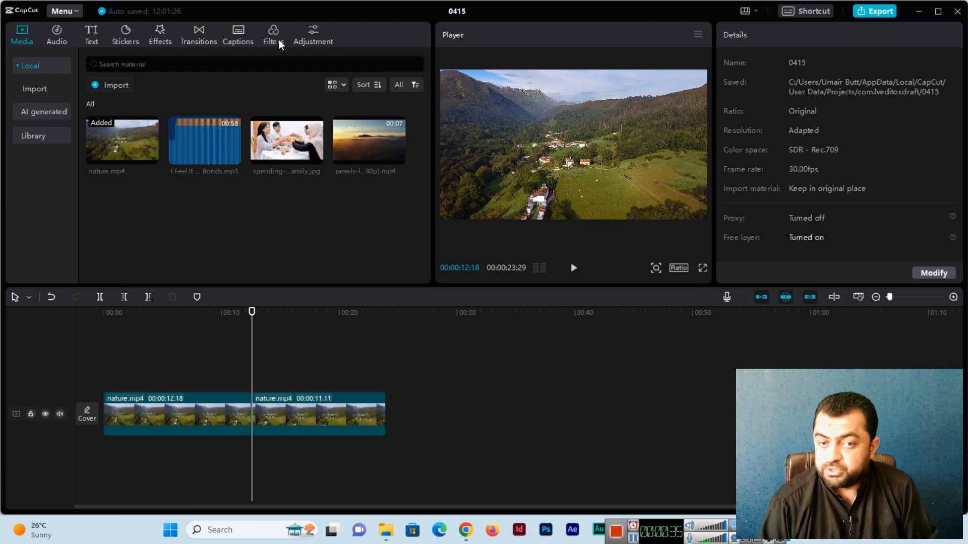
pyautogui.click(53, 41)
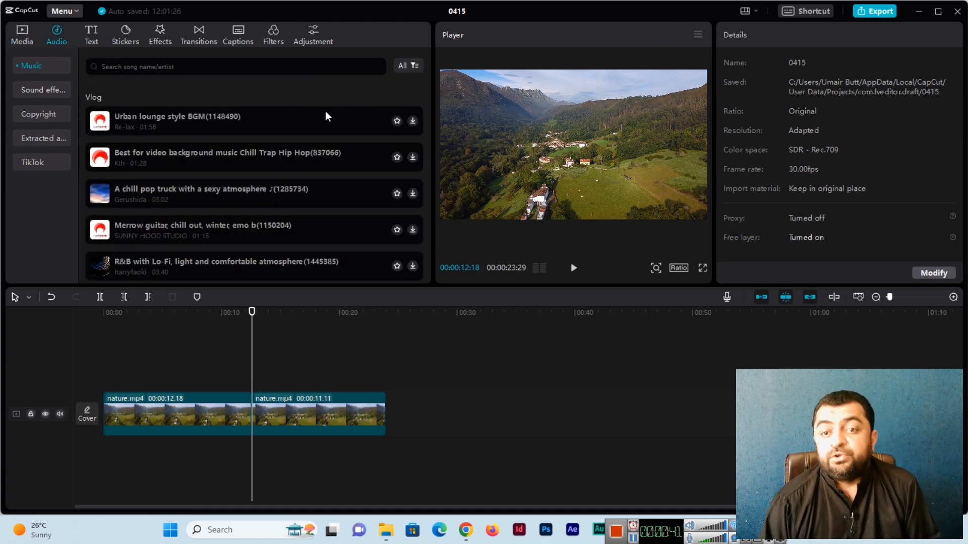
# - Browse the music list and search for popular tracks with 'pop'
pyautogui.scroll(-5, 352, 98)
pyautogui.scroll(-15, 236, 147)
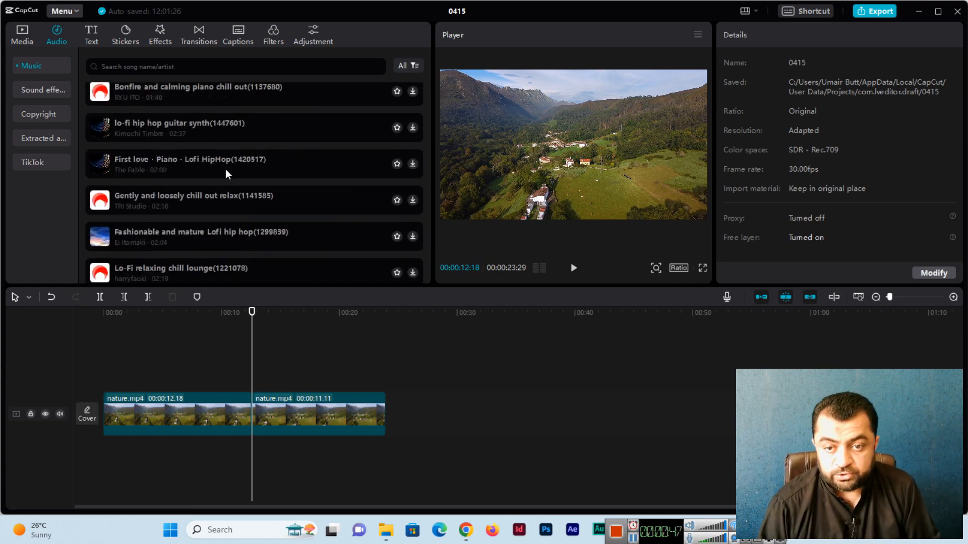
pyautogui.scroll(-10, 262, 174)
pyautogui.scroll(-10, 258, 187)
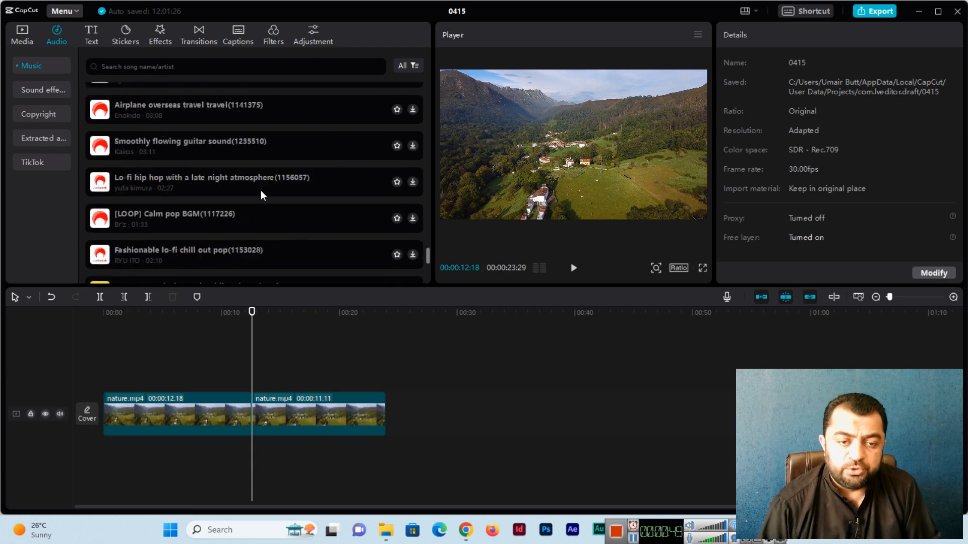
pyautogui.scroll(-5, 261, 189)
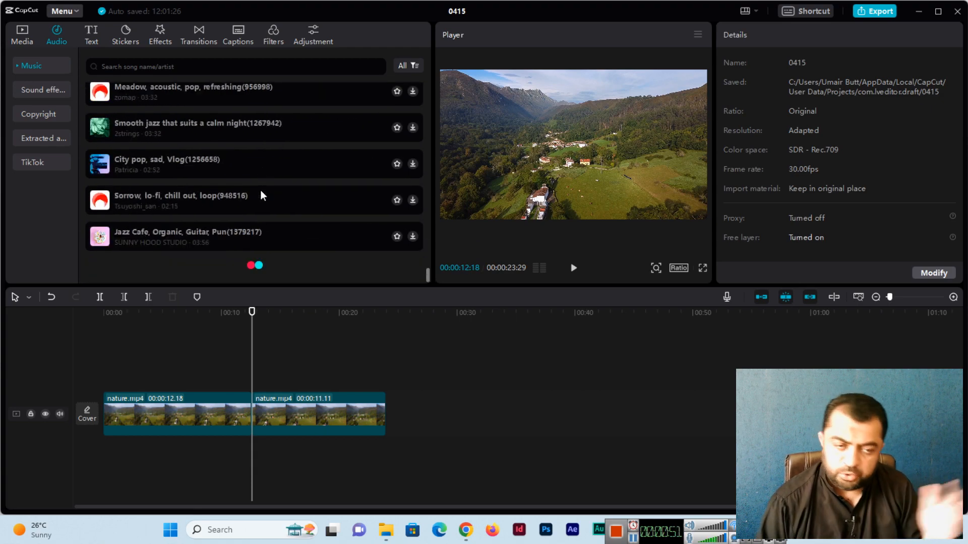
pyautogui.scroll(-3, 262, 189)
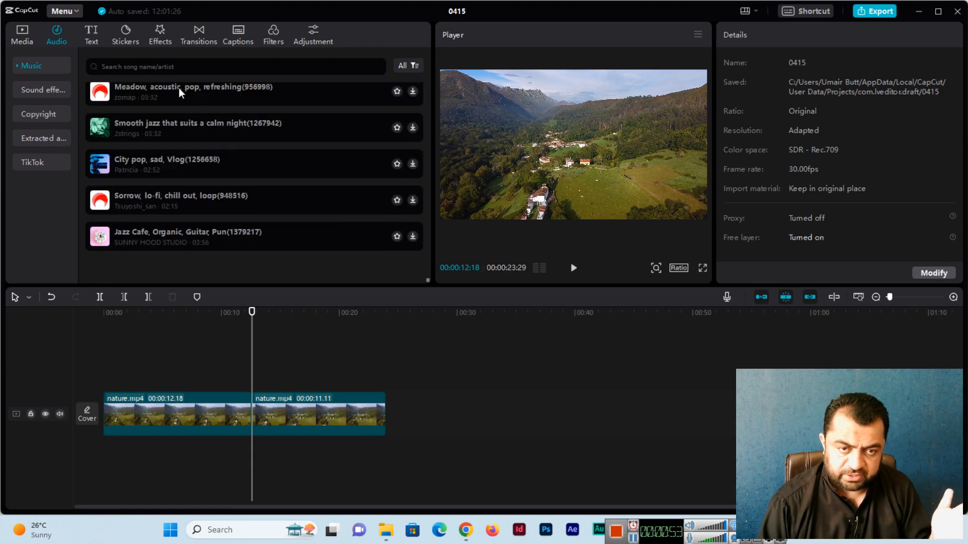
pyautogui.click(182, 67)
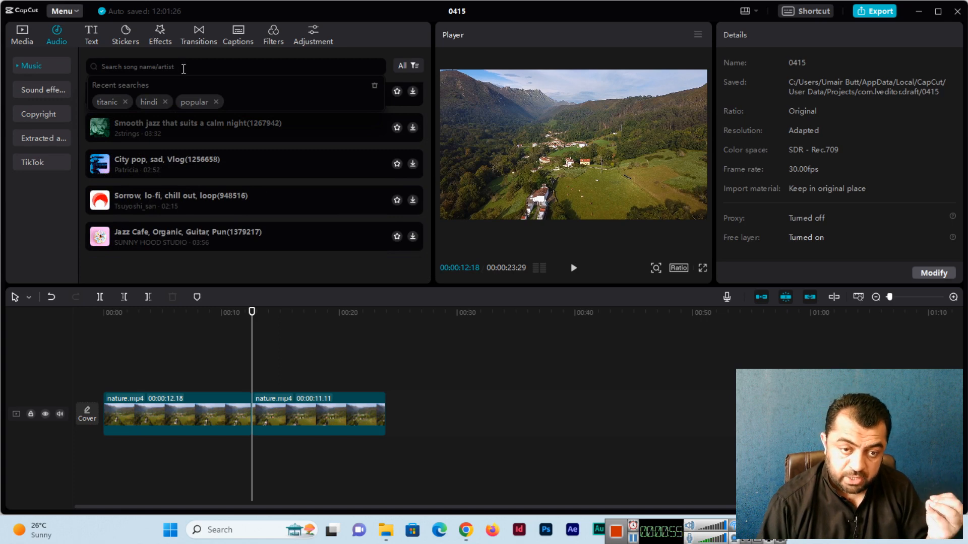
pyautogui.write('pop')
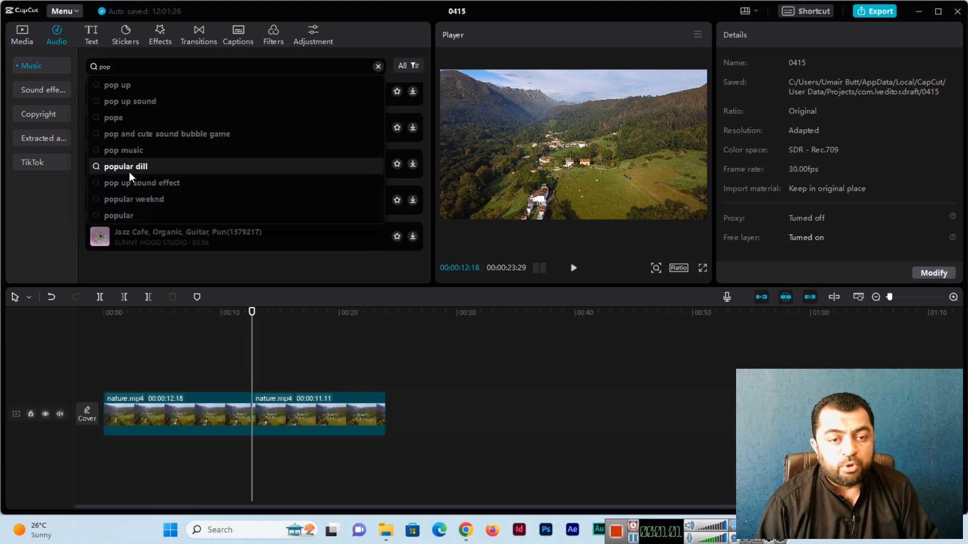
pyautogui.click(123, 215)
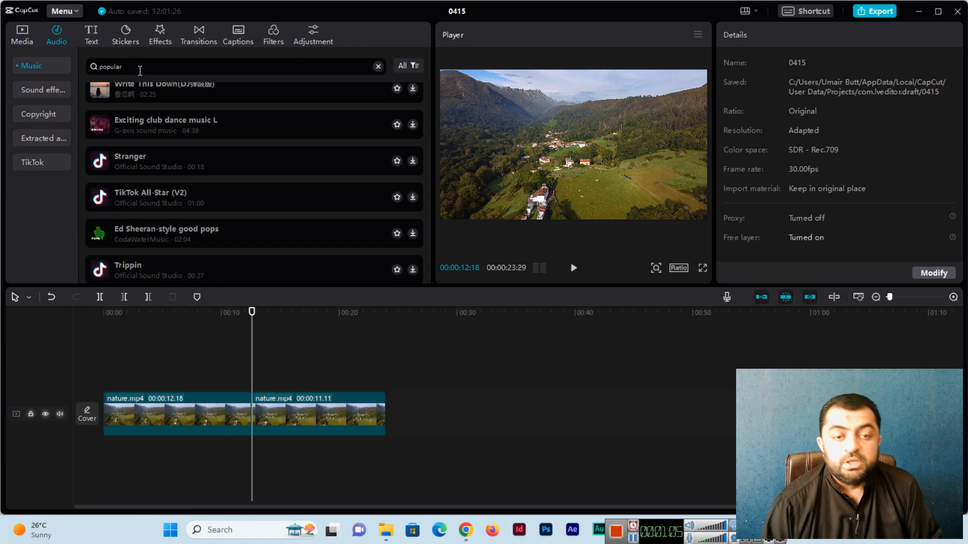
# - Replace the query with 'titanic' and browse the Titanic song results
pyautogui.scroll(1, 173, 277)
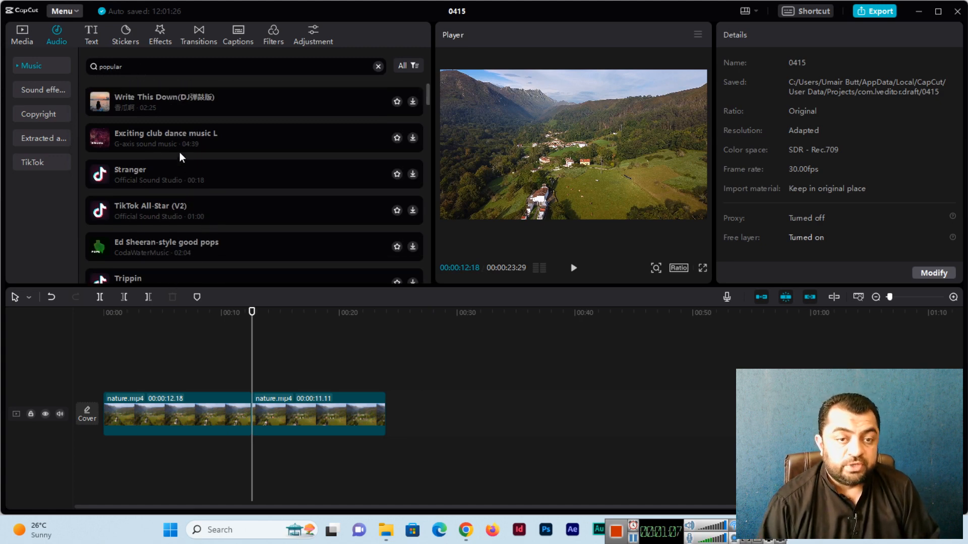
pyautogui.doubleClick(134, 67)
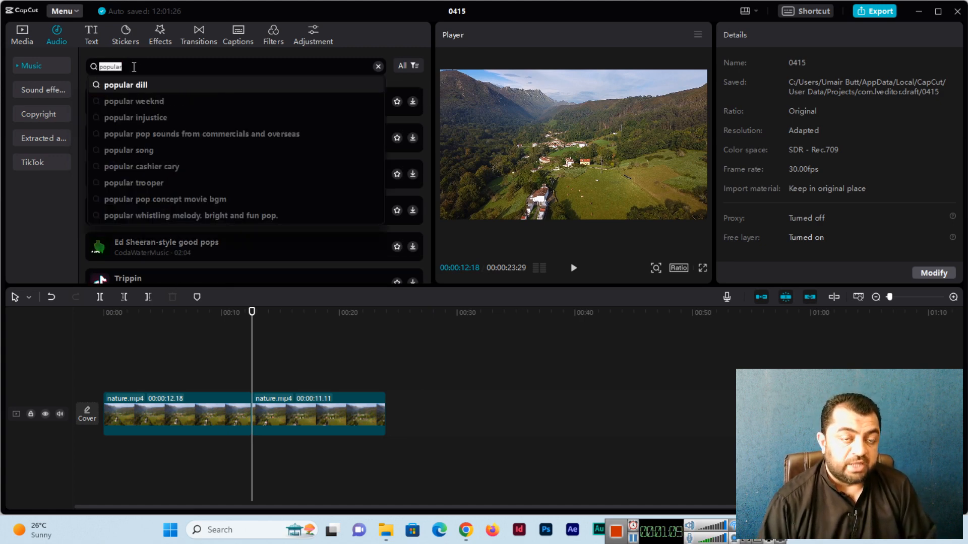
pyautogui.write('titanic')
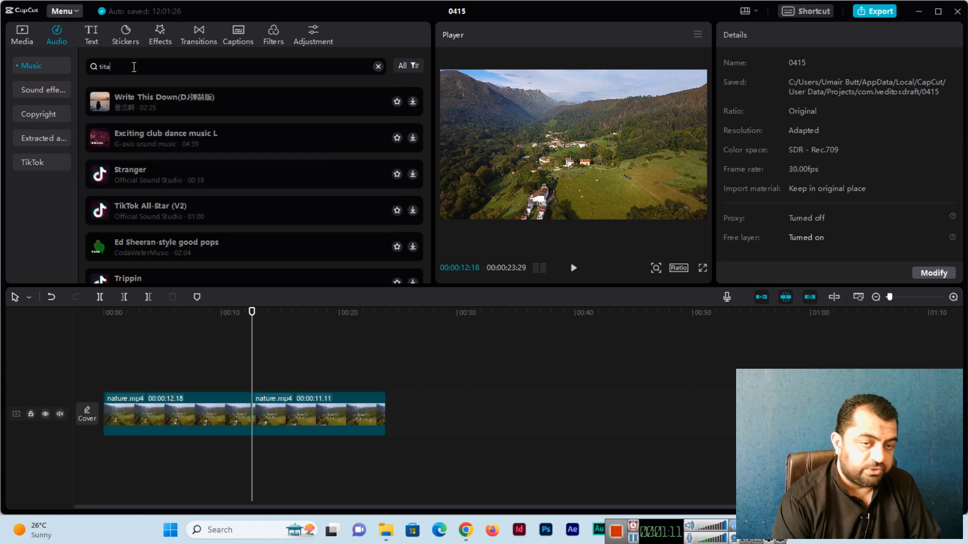
pyautogui.press('Return')
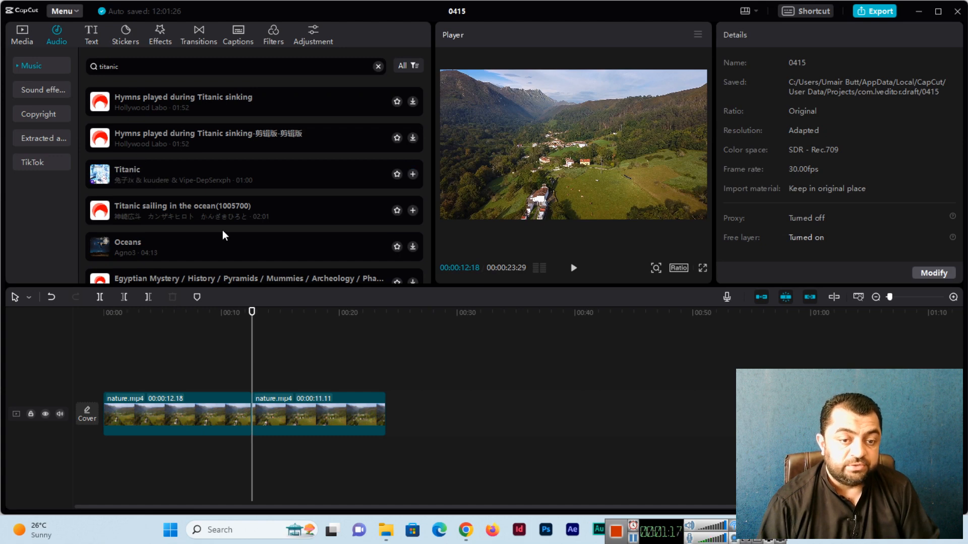
pyautogui.scroll(-5, 216, 227)
pyautogui.scroll(5, 210, 228)
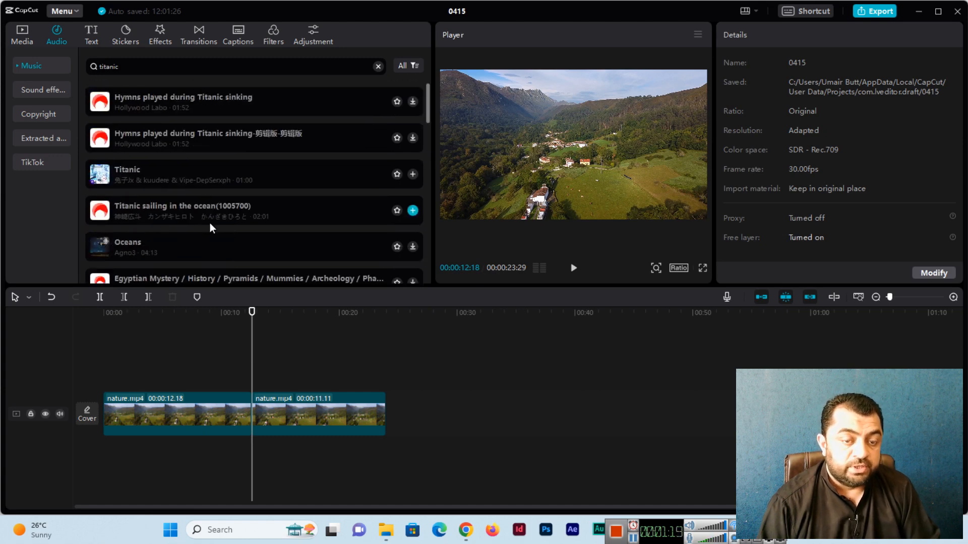
pyautogui.scroll(-5, 209, 227)
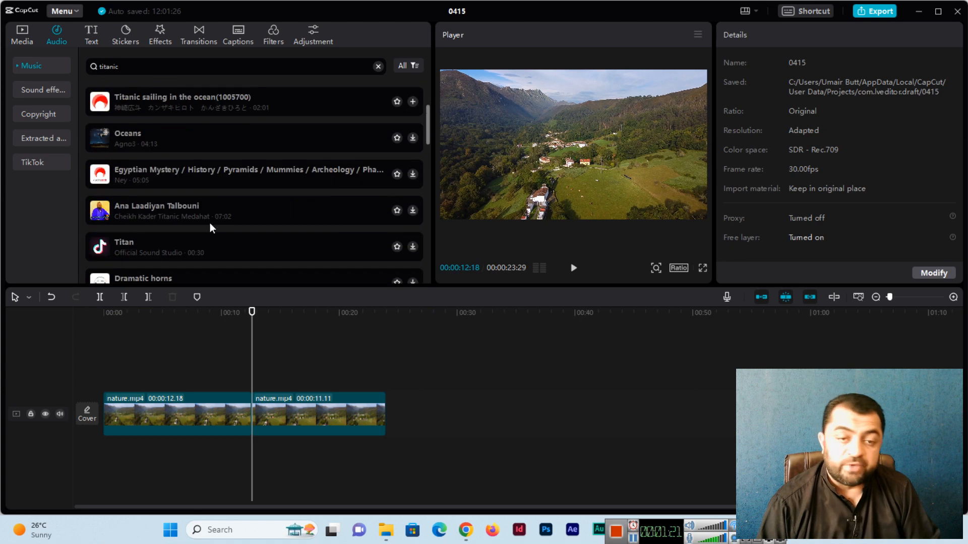
pyautogui.scroll(2, 209, 228)
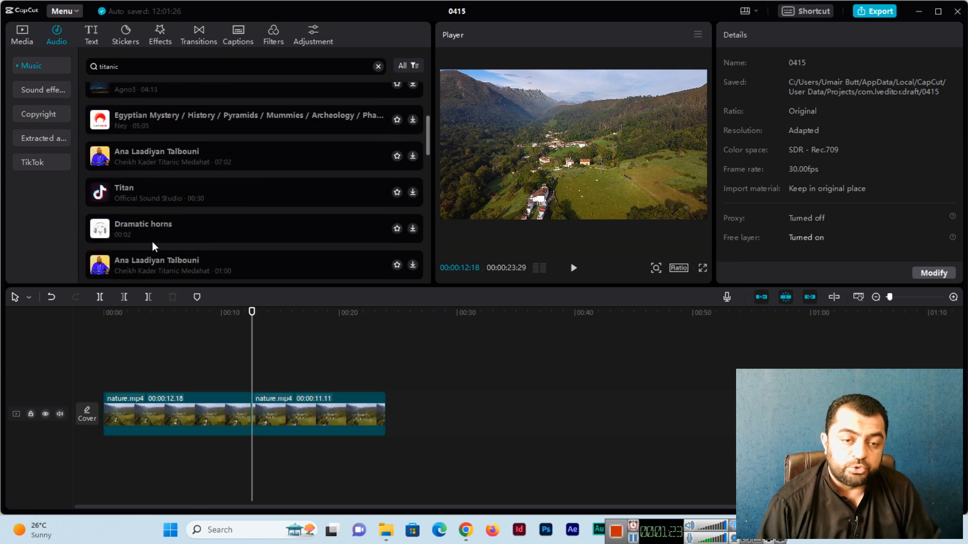
pyautogui.scroll(3, 164, 229)
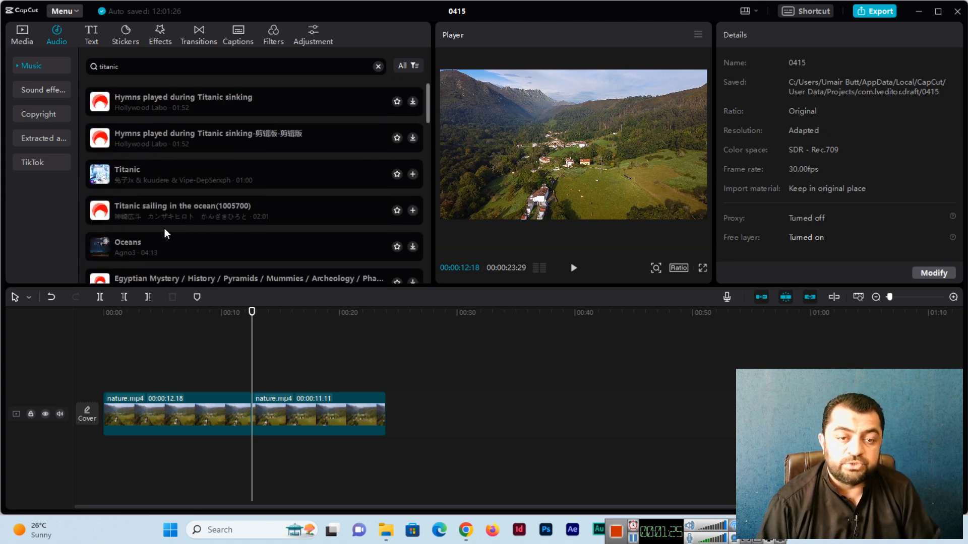
pyautogui.moveTo(143, 67); pyautogui.dragTo(74, 70)
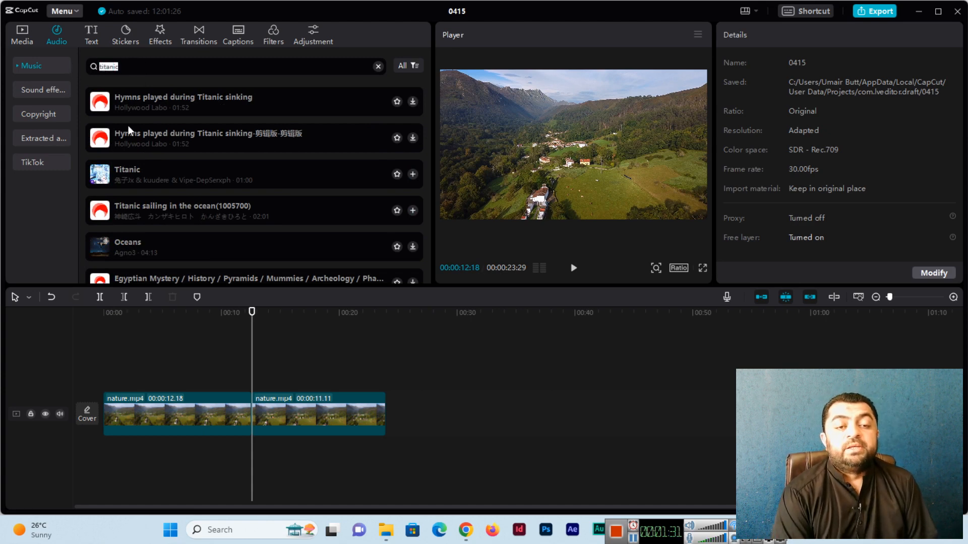
pyautogui.click(151, 70)
# - Replace the music search query with 'india' and run it
pyautogui.hotkey('ctrl', 'a')
pyautogui.write('india')
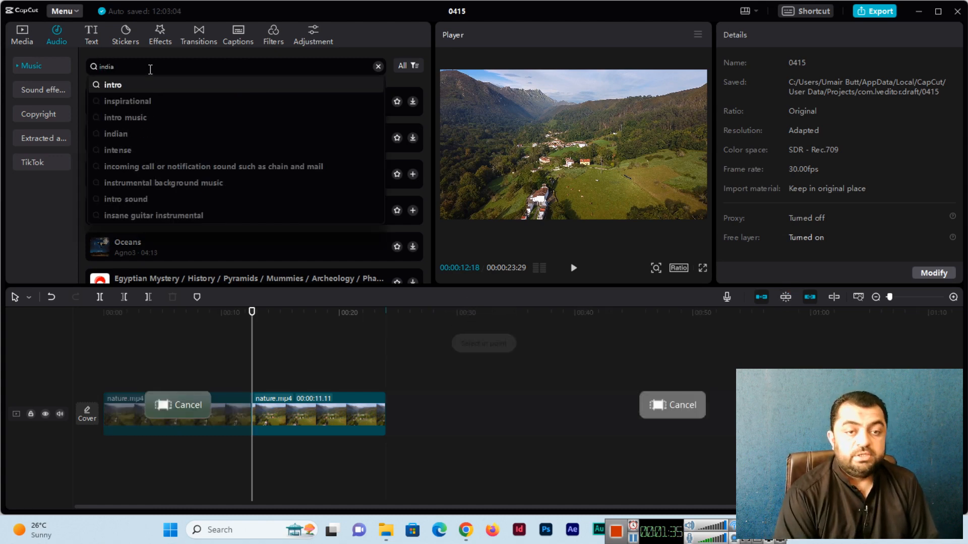
pyautogui.press('Return')
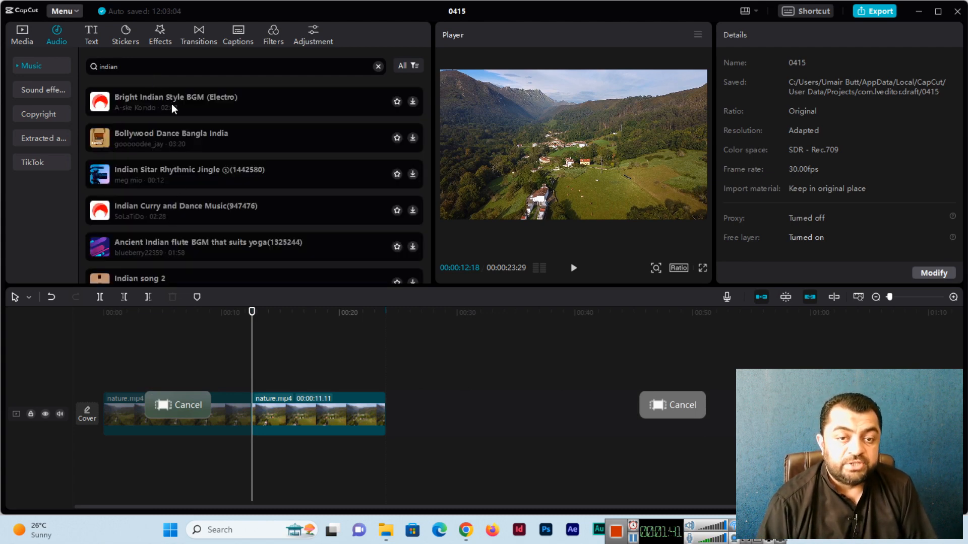
# - Download Bollywood Dance Bangla India and play and pause its preview
pyautogui.click(210, 135)
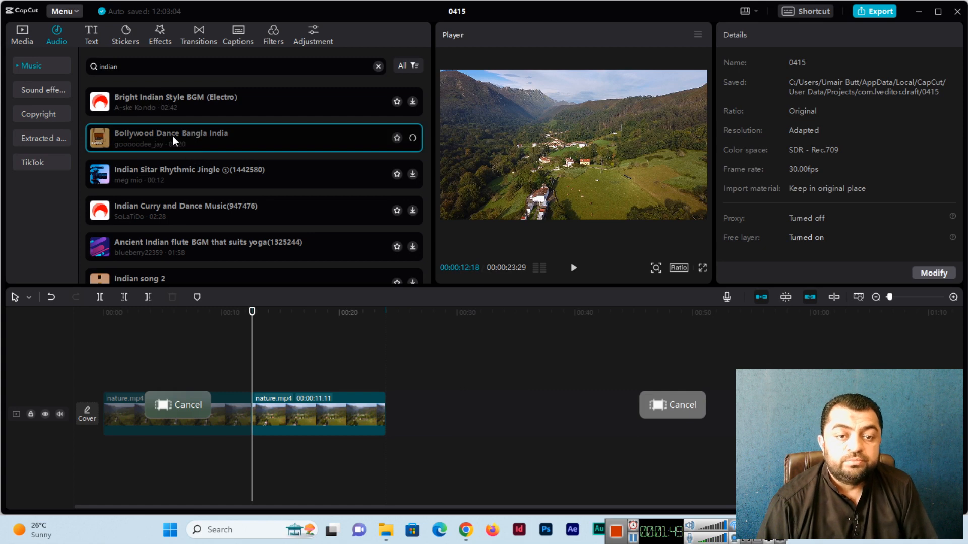
pyautogui.press('space')
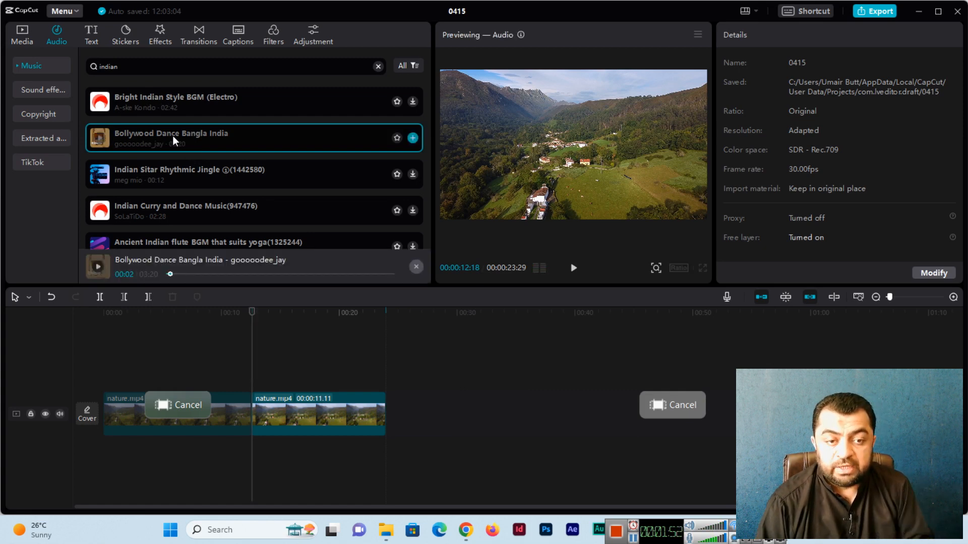
pyautogui.click(100, 138)
pyautogui.click(99, 139)
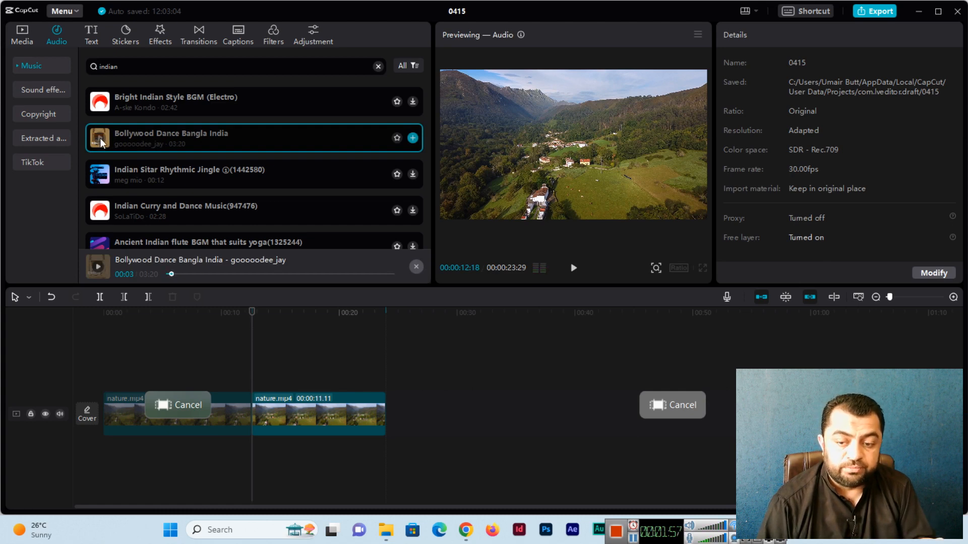
pyautogui.click(100, 138)
pyautogui.click(100, 138)
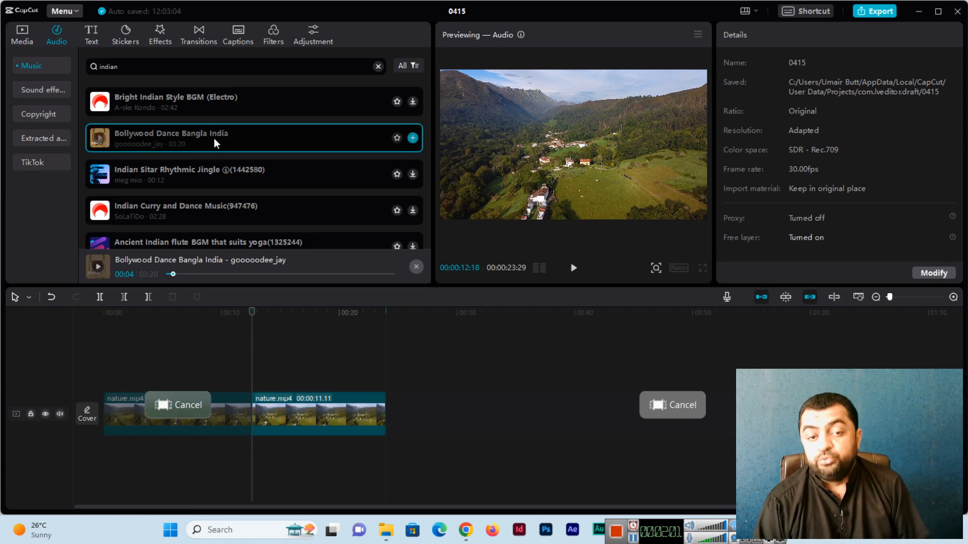
# - Add Bollywood Dance Bangla India to the timeline at the first nature.mp4 clip
pyautogui.click(413, 137)
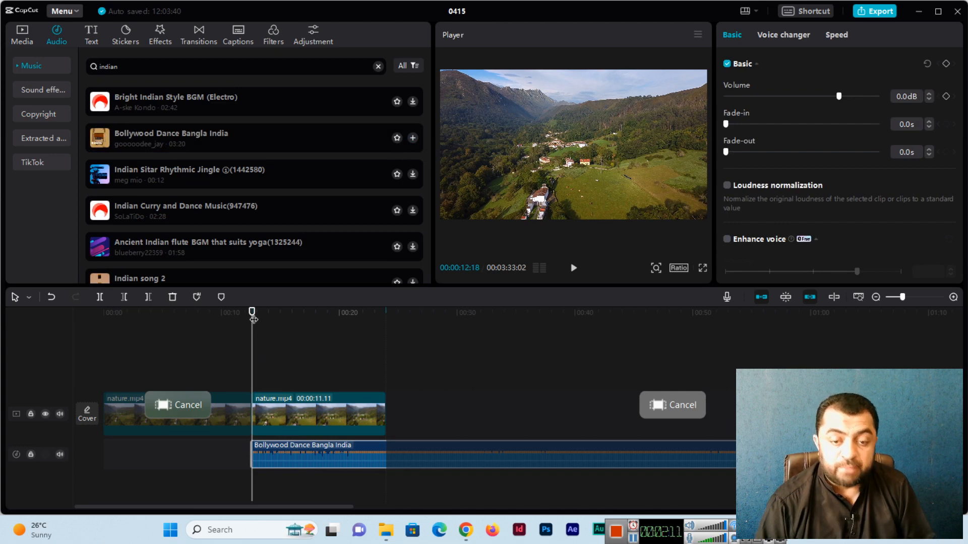
pyautogui.hotkey('ctrl', 'z')
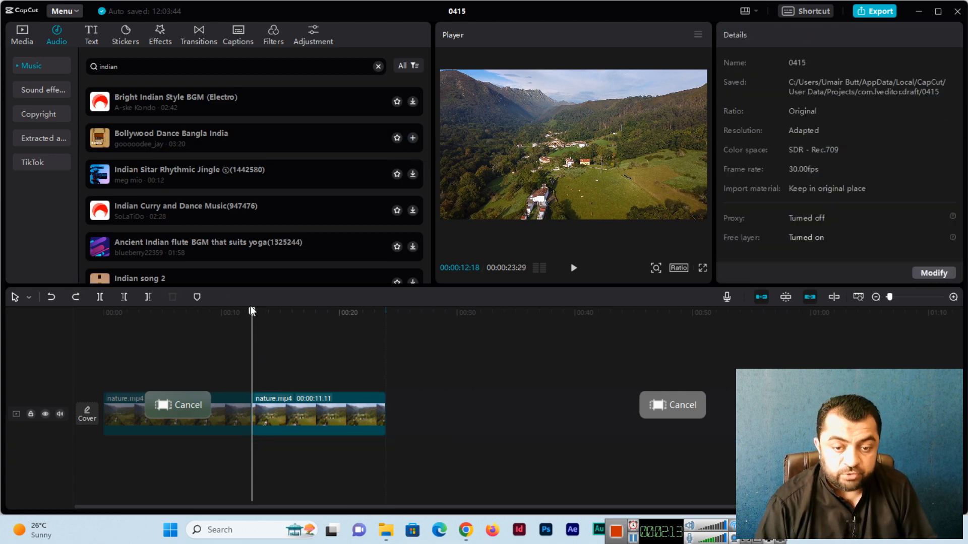
pyautogui.moveTo(250, 316); pyautogui.dragTo(155, 313)
pyautogui.click(234, 416)
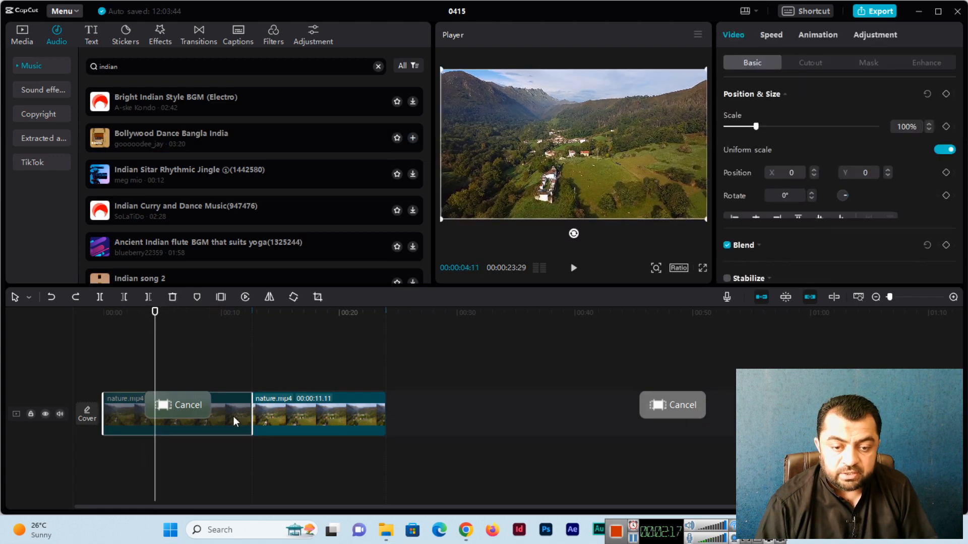
pyautogui.click(413, 138)
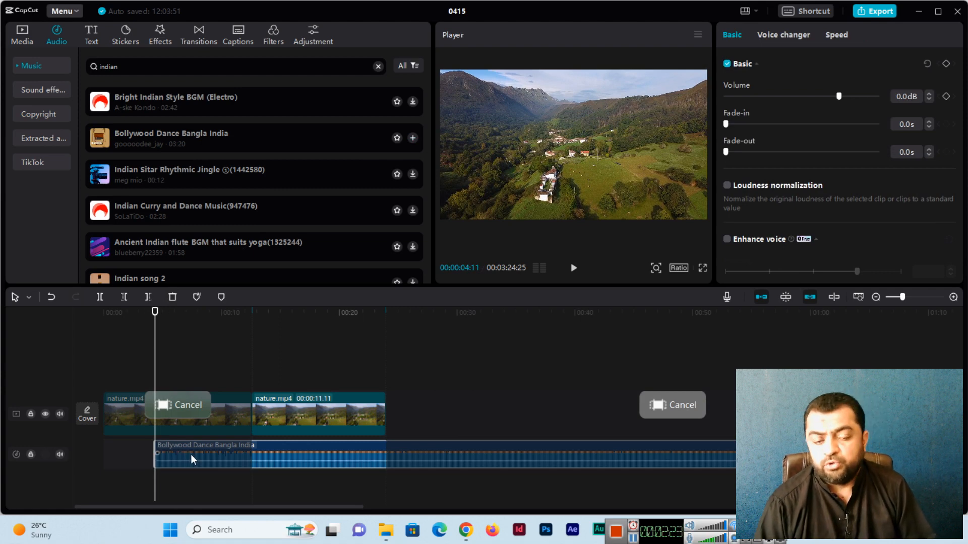
# - Slide the music clip to start at 00:00 and return the playhead near the start
pyautogui.moveTo(196, 453); pyautogui.dragTo(146, 454)
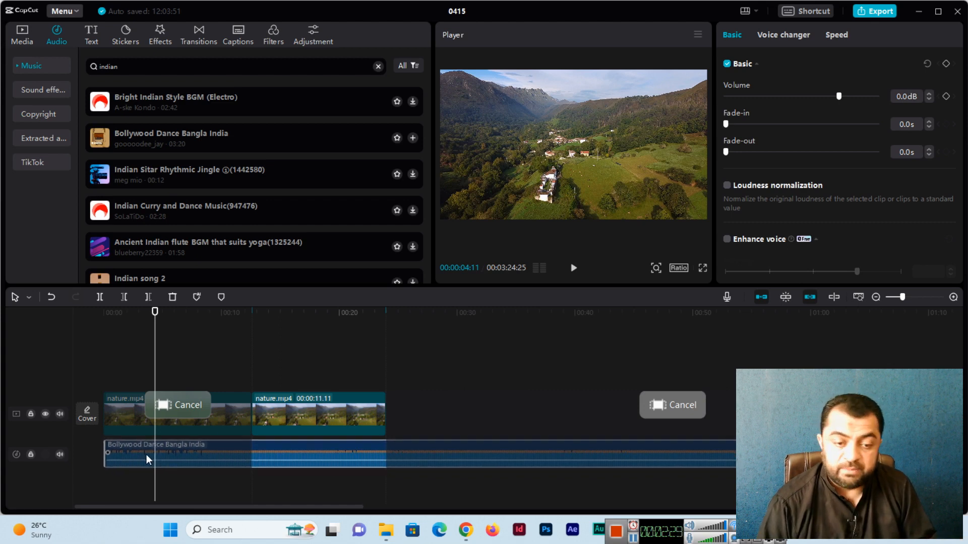
pyautogui.moveTo(146, 454); pyautogui.dragTo(146, 454)
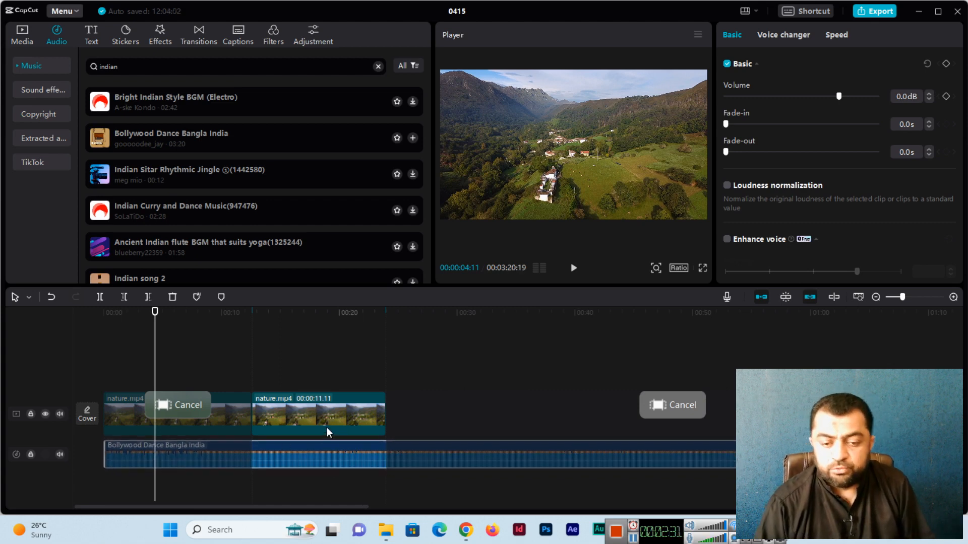
pyautogui.click(685, 403)
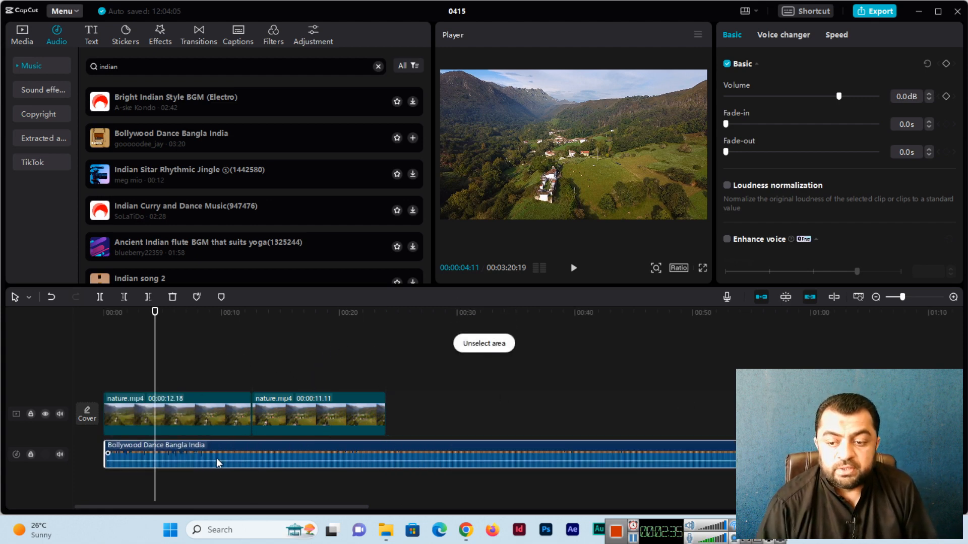
pyautogui.moveTo(156, 314)
pyautogui.mouseDown()
pyautogui.moveTo(177, 317)
pyautogui.moveTo(161, 318)
pyautogui.mouseUp()
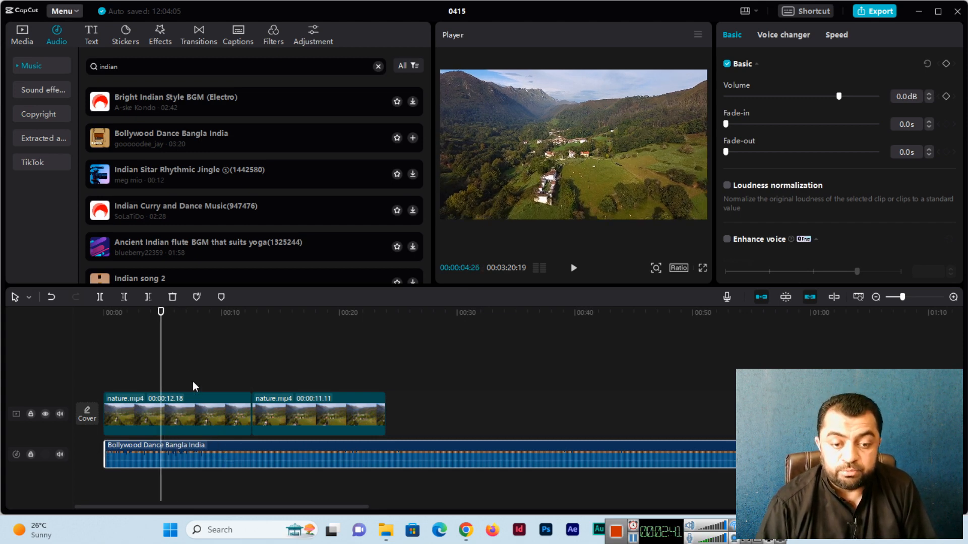
pyautogui.click(574, 268)
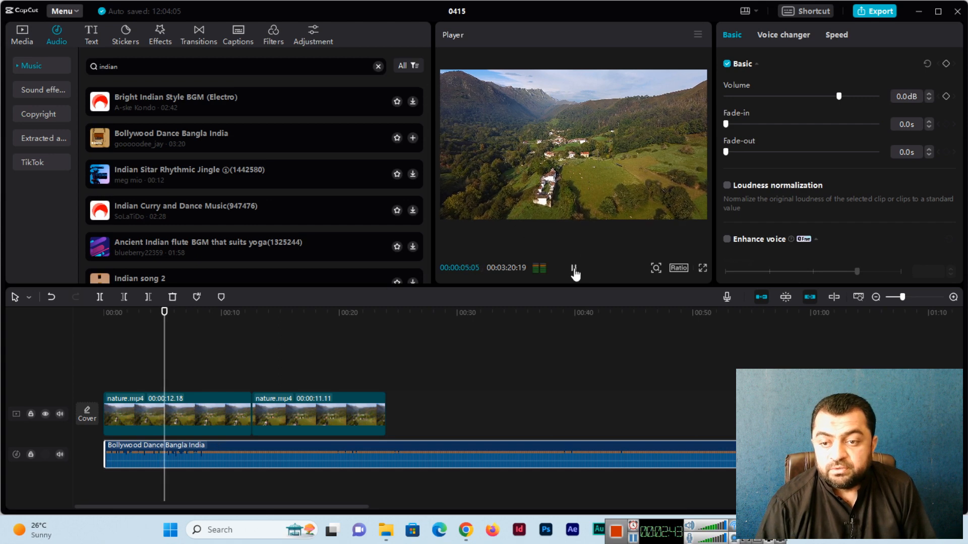
pyautogui.click(574, 270)
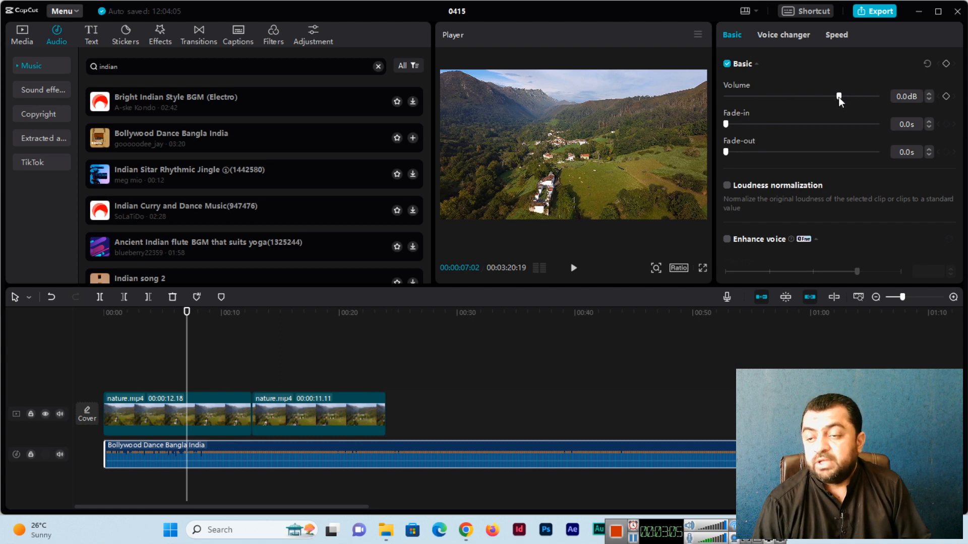
# - Lower the Bollywood track's volume to -32.8dB and play back to hear it
pyautogui.moveTo(838, 97)
pyautogui.mouseDown()
pyautogui.moveTo(850, 96)
pyautogui.moveTo(804, 96)
pyautogui.moveTo(831, 95)
pyautogui.mouseUp()
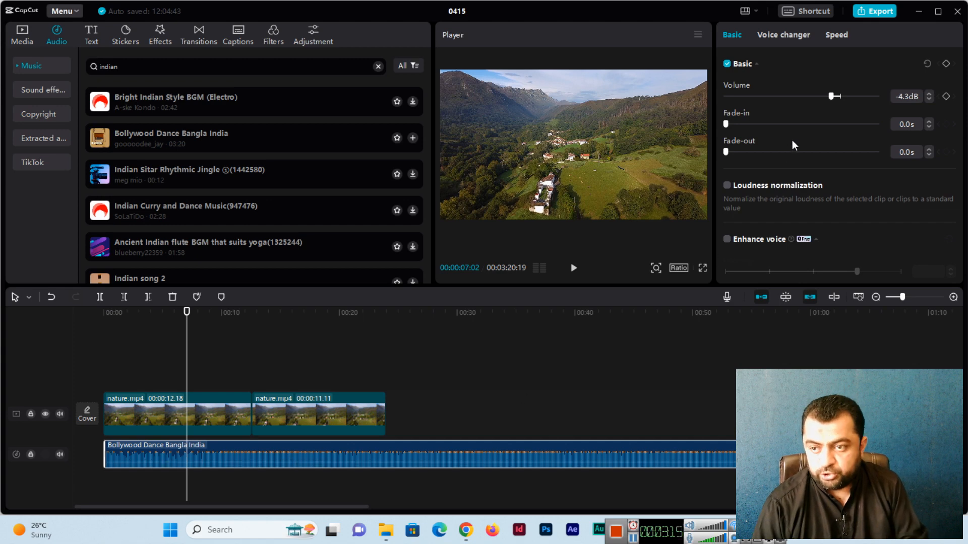
pyautogui.moveTo(829, 95); pyautogui.dragTo(775, 96)
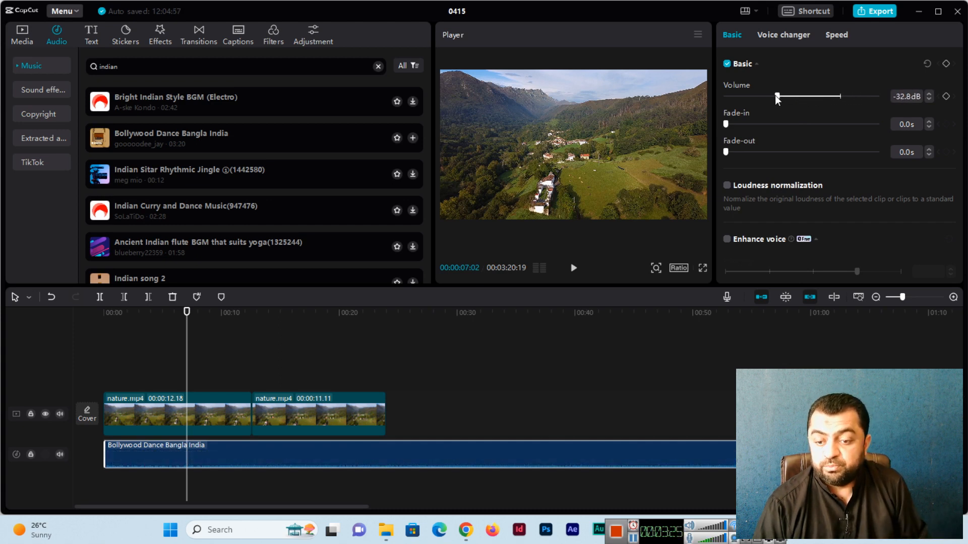
pyautogui.press('space')
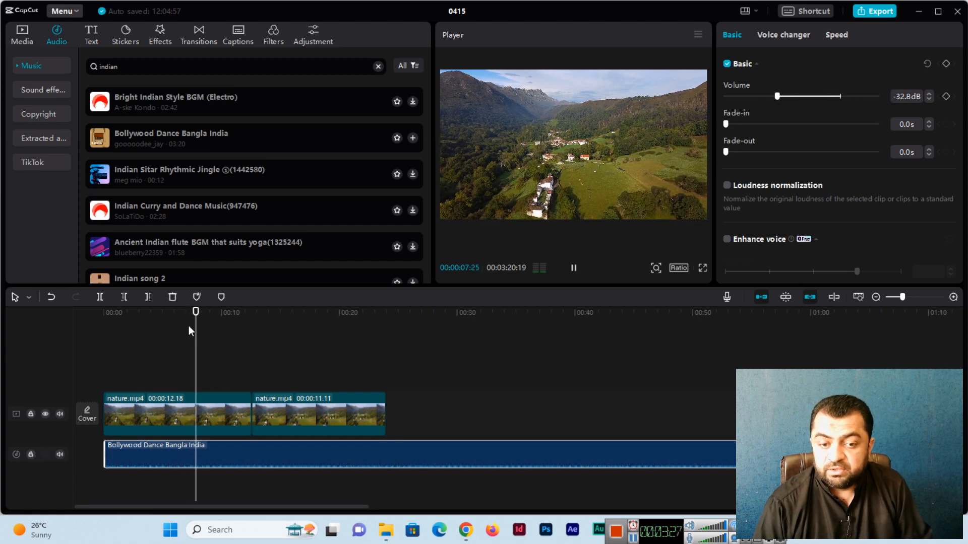
pyautogui.press('space')
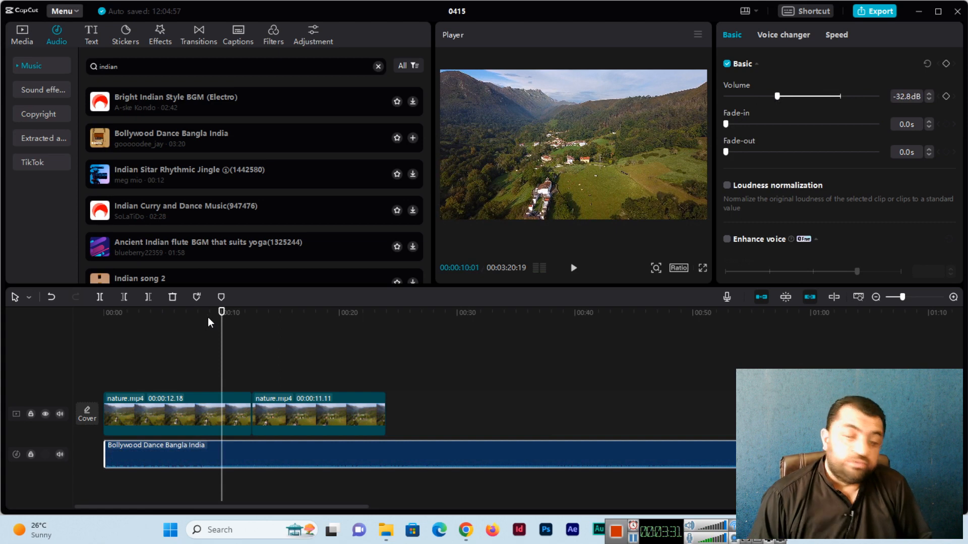